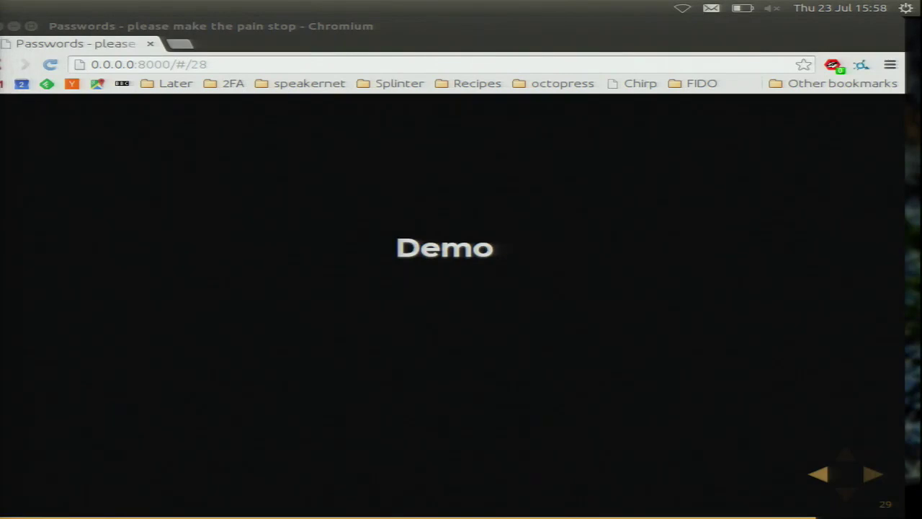
{"action": "key", "text": "alt+Tab"}
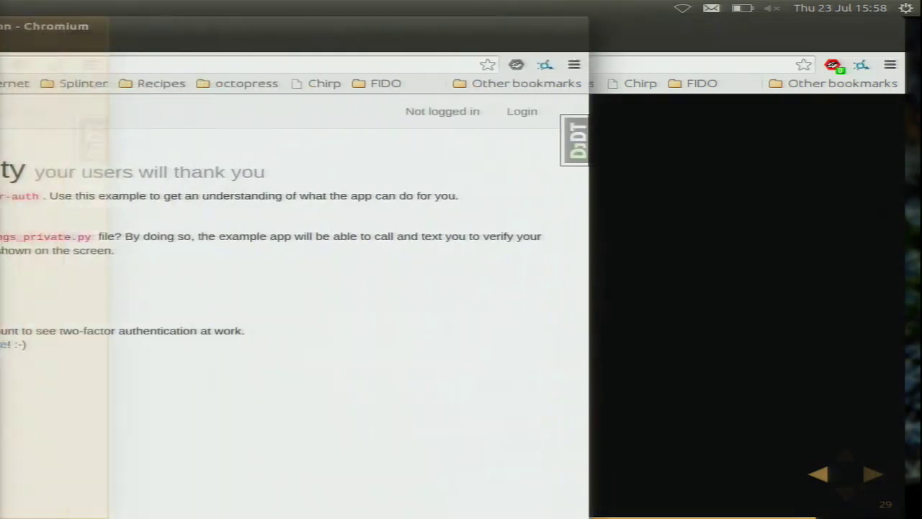
{"action": "key", "text": "alt+Tab"}
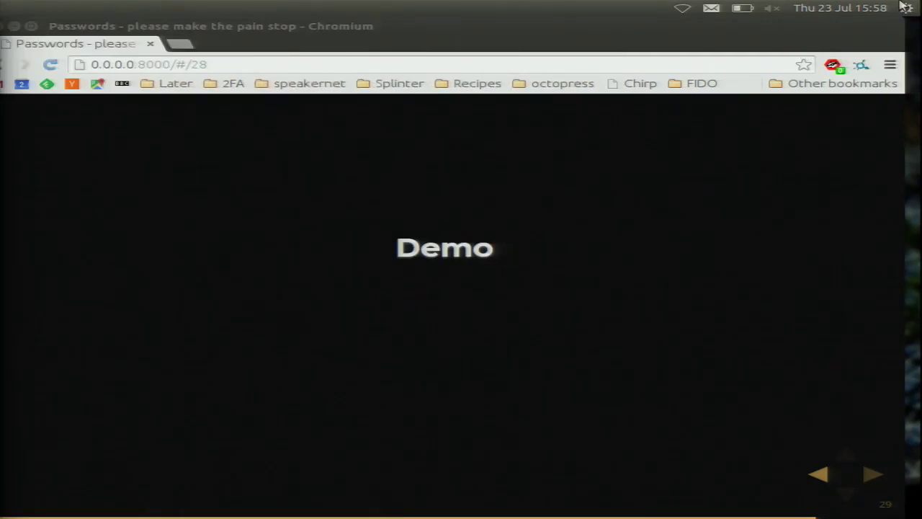
{"action": "mouse_move", "coordinate": [2, 109]}
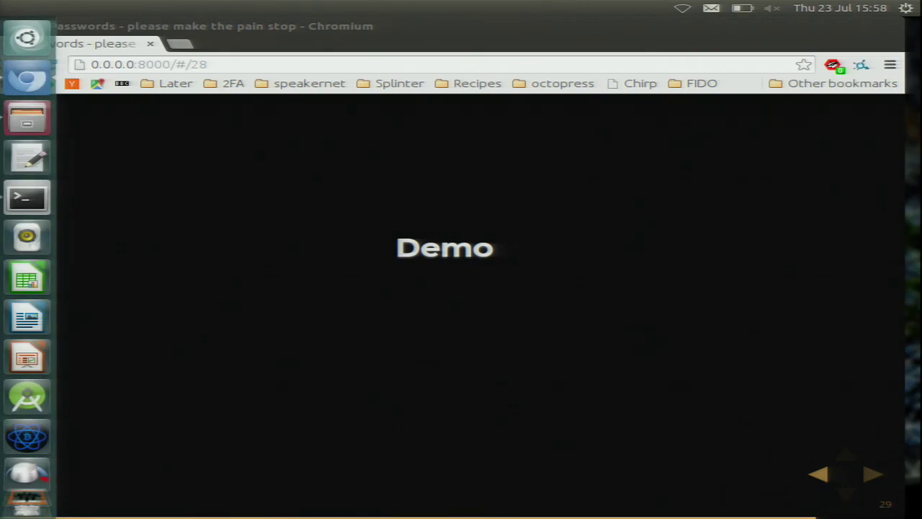
{"action": "key", "text": "alt+Tab"}
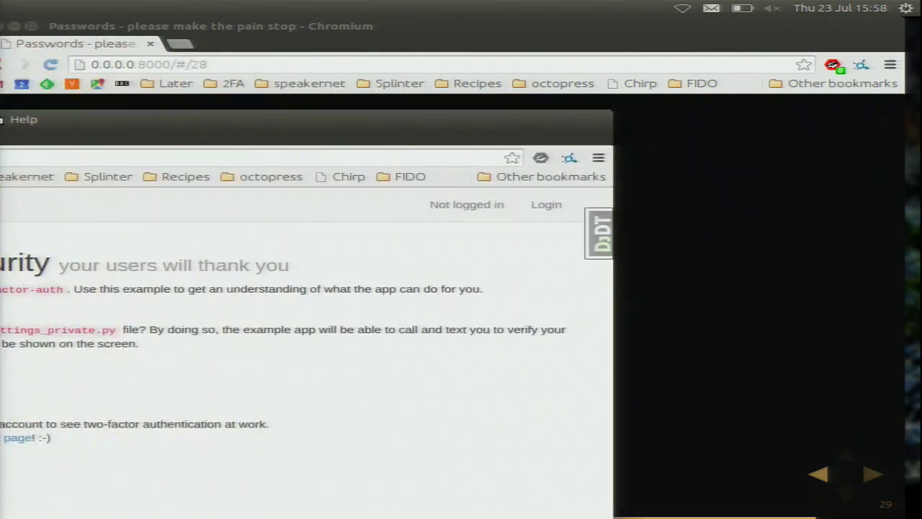
{"action": "key", "text": "alt+Tab"}
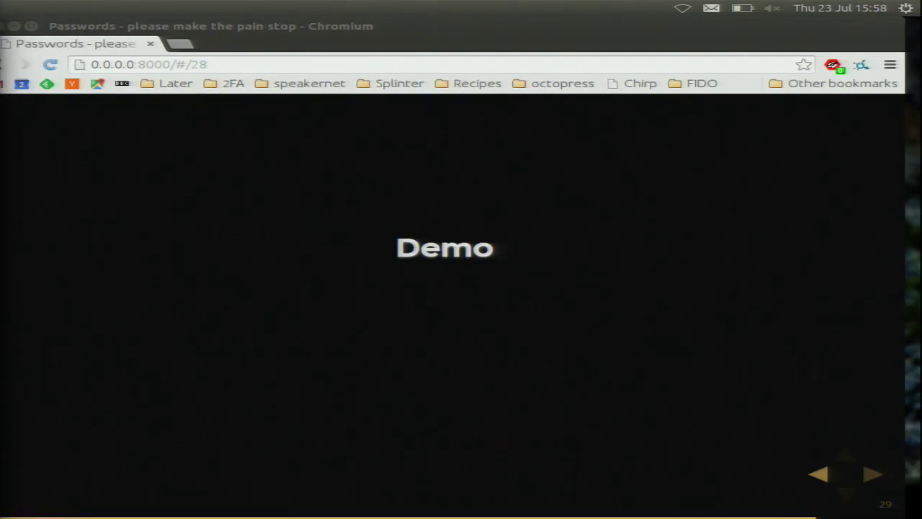
- Switch to the django-two-factor-auth demo window, move it fully into view and display it full screen
{"action": "key", "text": "alt+Tab"}
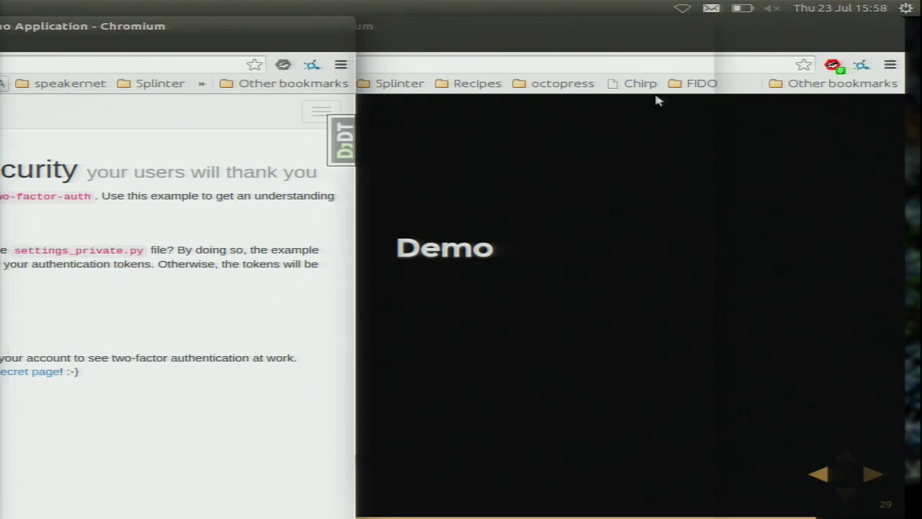
{"action": "left_click", "coordinate": [287, 83]}
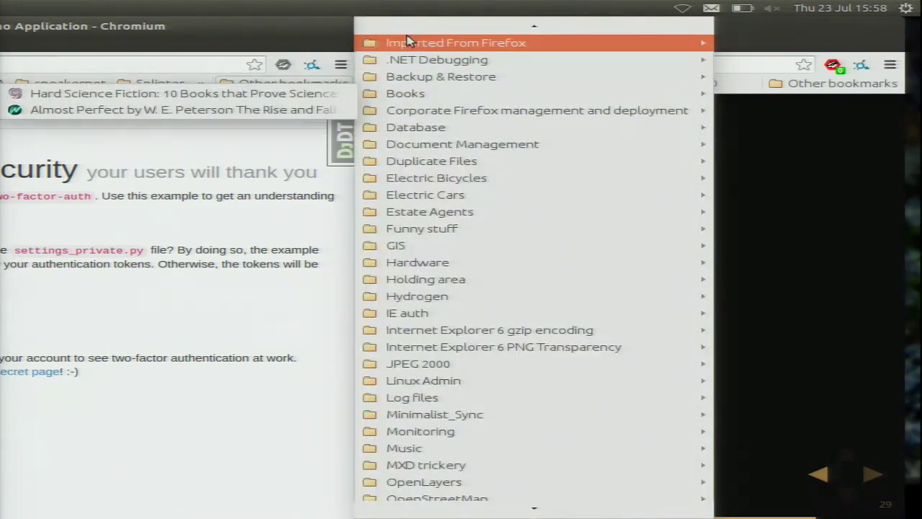
{"action": "left_click", "coordinate": [282, 40]}
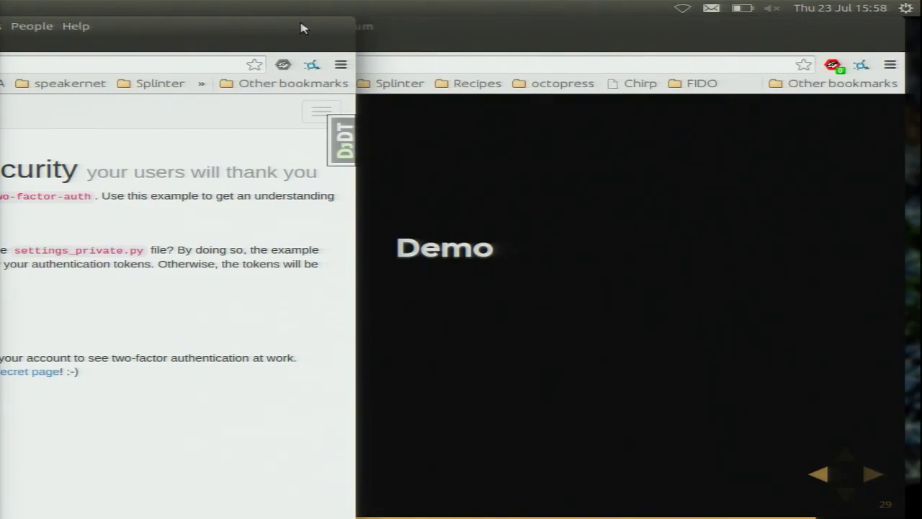
{"action": "left_click_drag", "start_coordinate": [303, 27], "coordinate": [636, 11]}
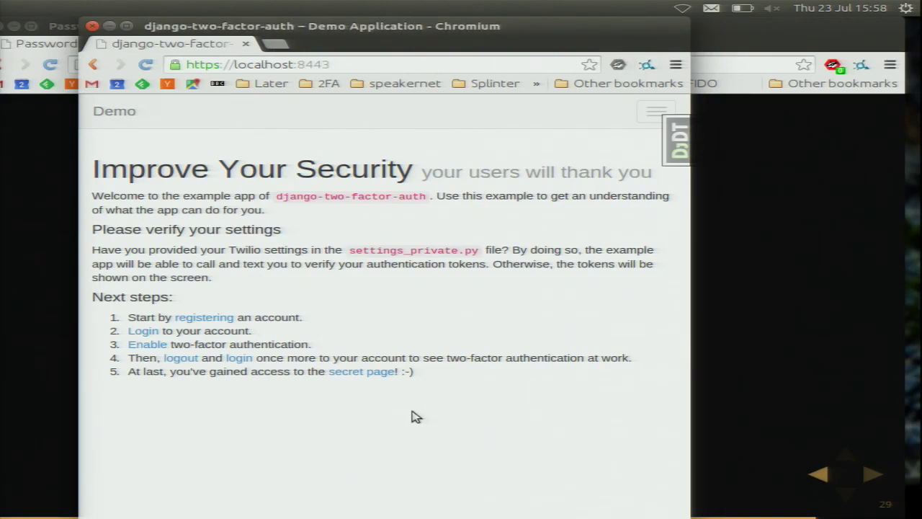
{"action": "key", "text": "F11"}
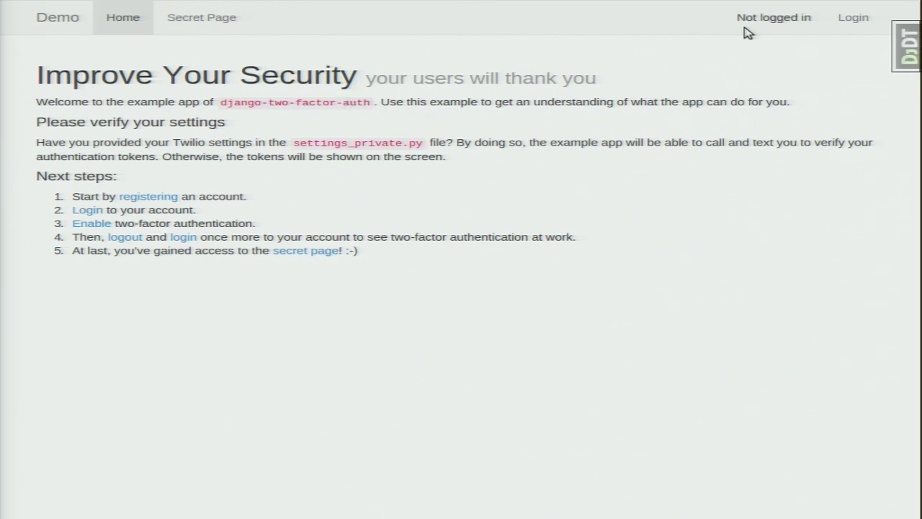
{"action": "key", "text": "F11"}
- Request the demo site's secret page and log in with the prefilled username and password
{"action": "left_click", "coordinate": [206, 20]}
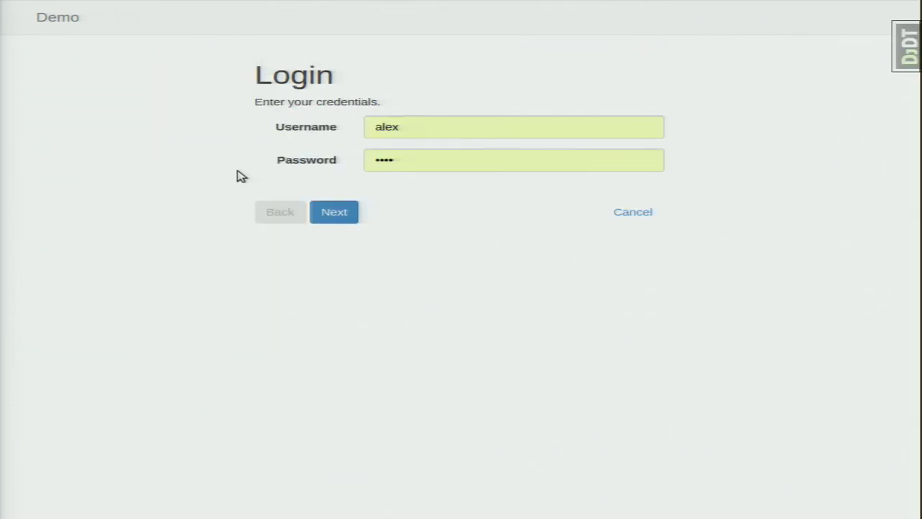
{"action": "left_click", "coordinate": [337, 214]}
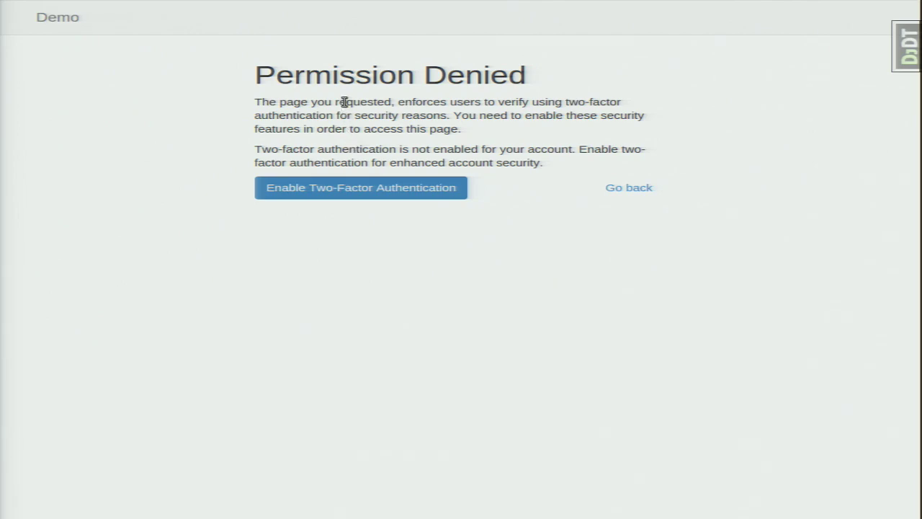
- Enable two-factor authentication for the account using the U2F method and submit the security key's registration data
{"action": "left_click", "coordinate": [351, 188]}
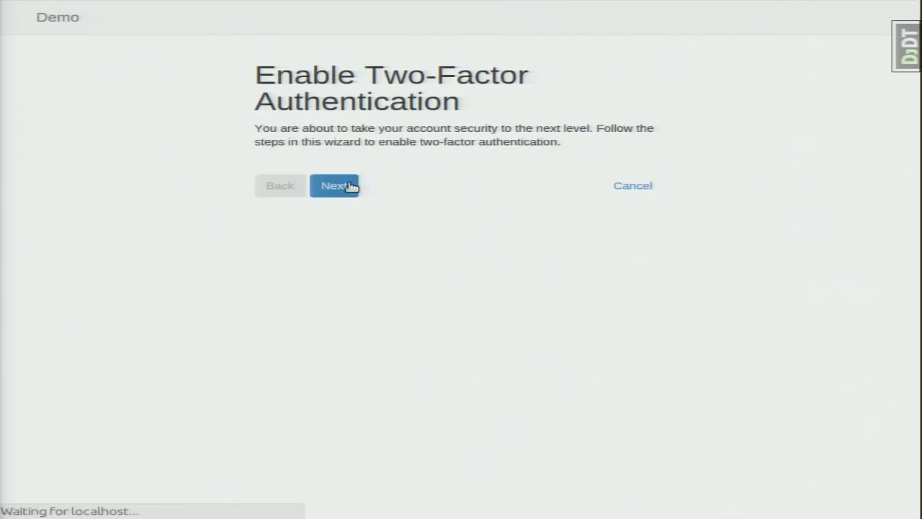
{"action": "left_click", "coordinate": [339, 187]}
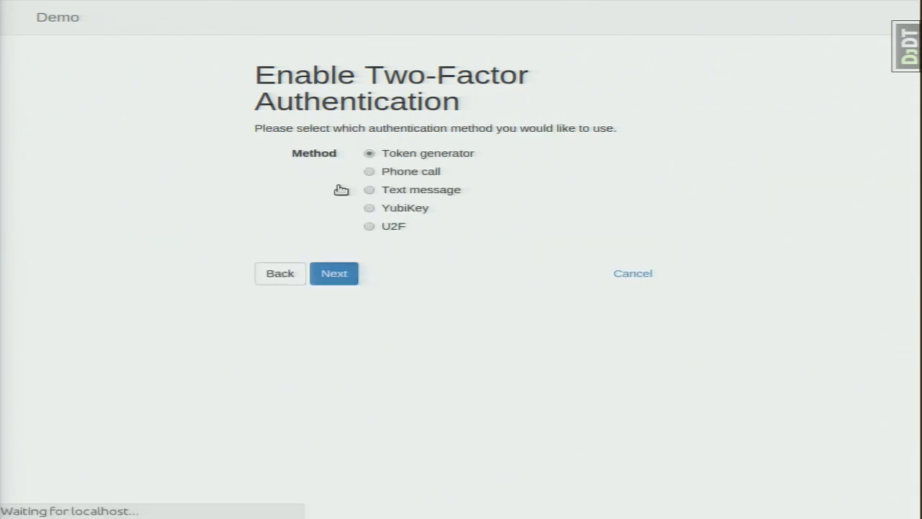
{"action": "left_click", "coordinate": [370, 227]}
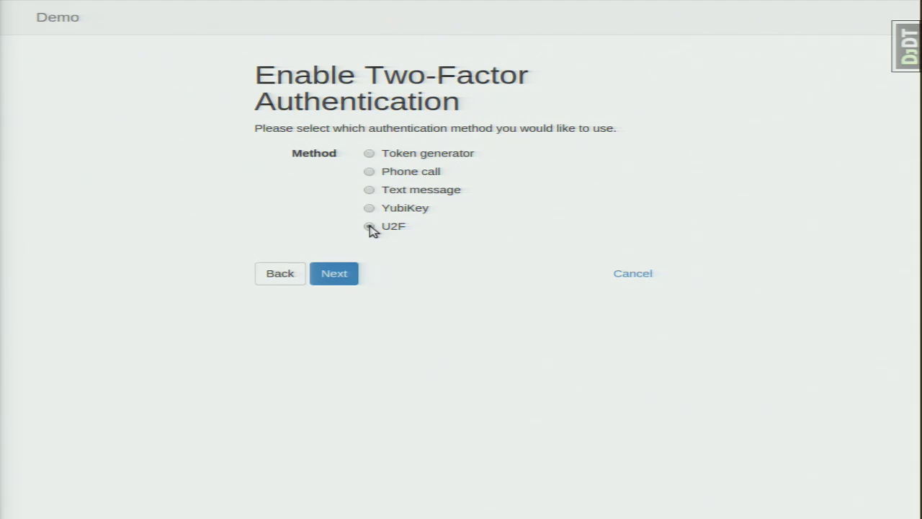
{"action": "left_click", "coordinate": [343, 276]}
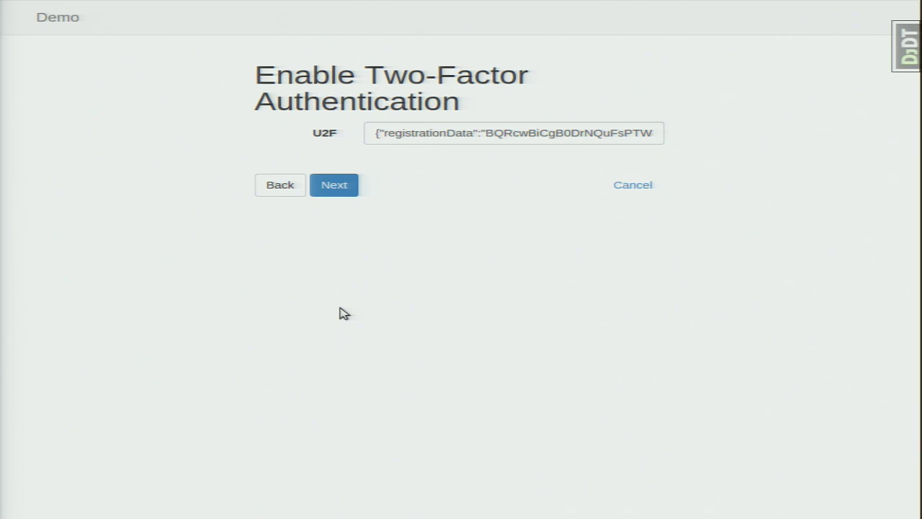
{"action": "left_click", "coordinate": [339, 186]}
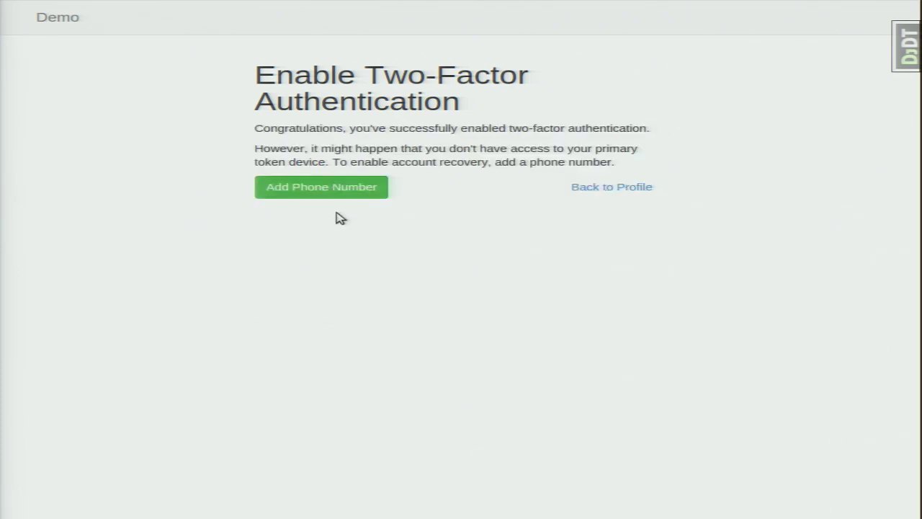
- Add a backup phone to the account, entering the phone number and choosing Phone call as the method
{"action": "left_click", "coordinate": [325, 185]}
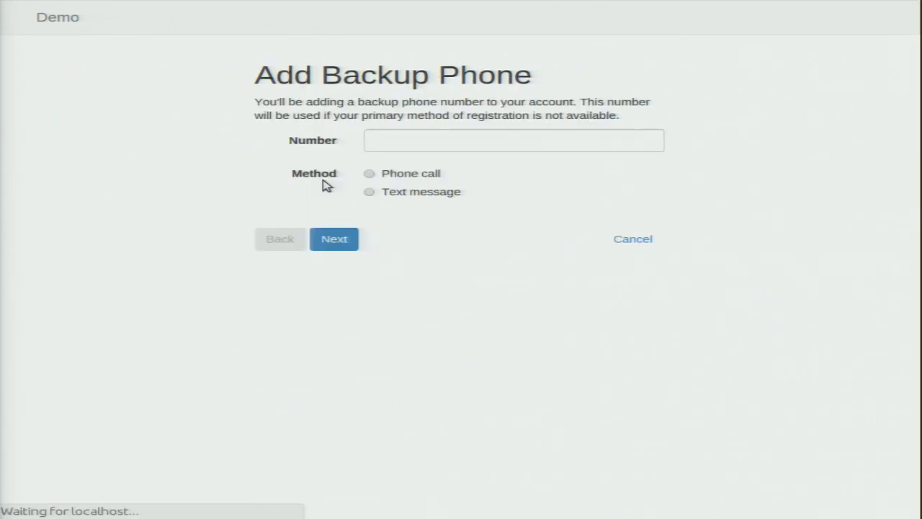
{"action": "left_click", "coordinate": [369, 175]}
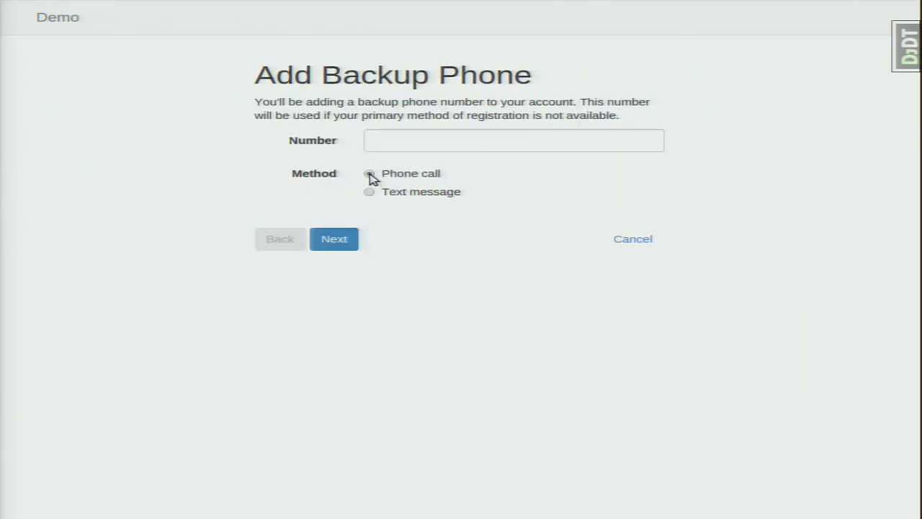
{"action": "left_click", "coordinate": [386, 139]}
{"action": "type", "text": "000"}
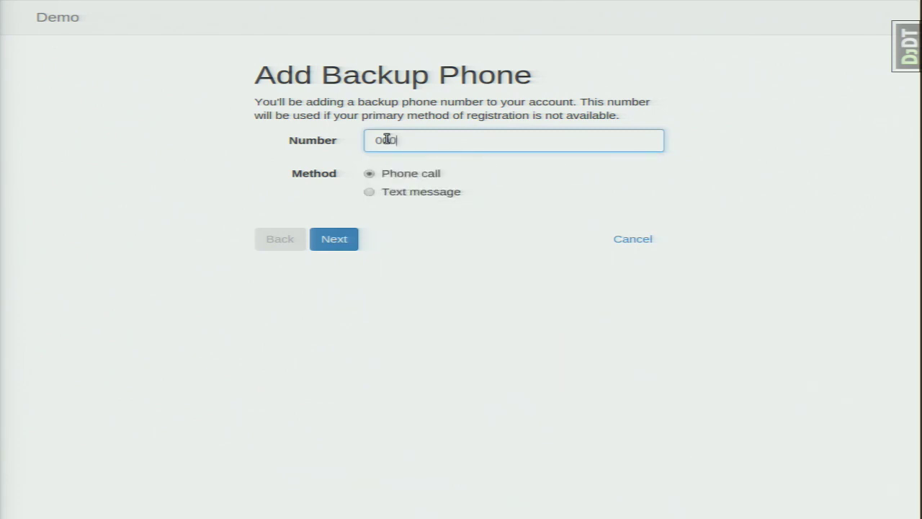
{"action": "left_click", "coordinate": [344, 245]}
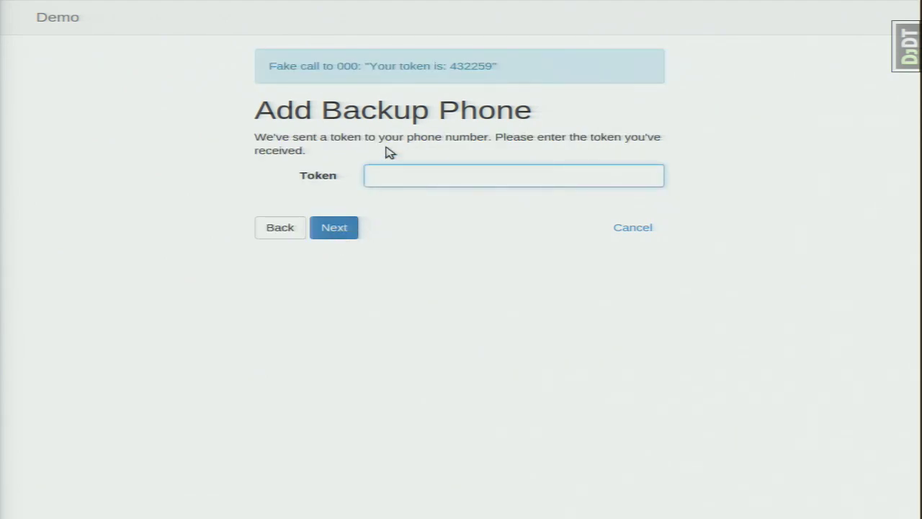
- Copy the verification token from the fake call message into the Token field and submit it to register the backup phone
{"action": "double_click", "coordinate": [470, 66]}
{"action": "key", "text": "ctrl+c"}
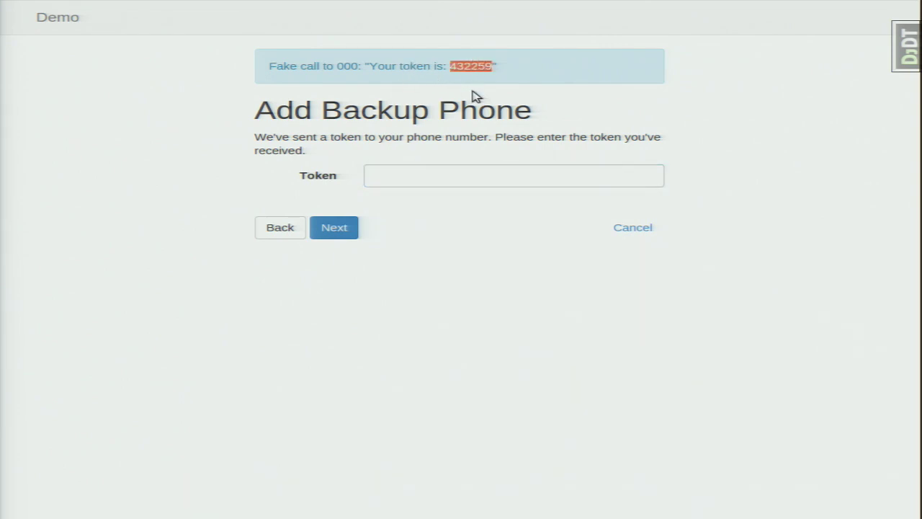
{"action": "left_click", "coordinate": [462, 173]}
{"action": "key", "text": "ctrl+v"}
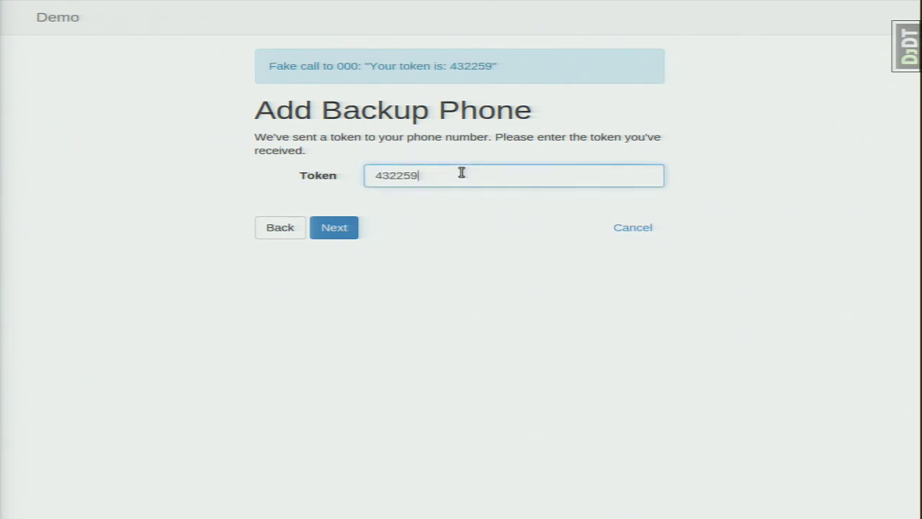
{"action": "left_click", "coordinate": [336, 228]}
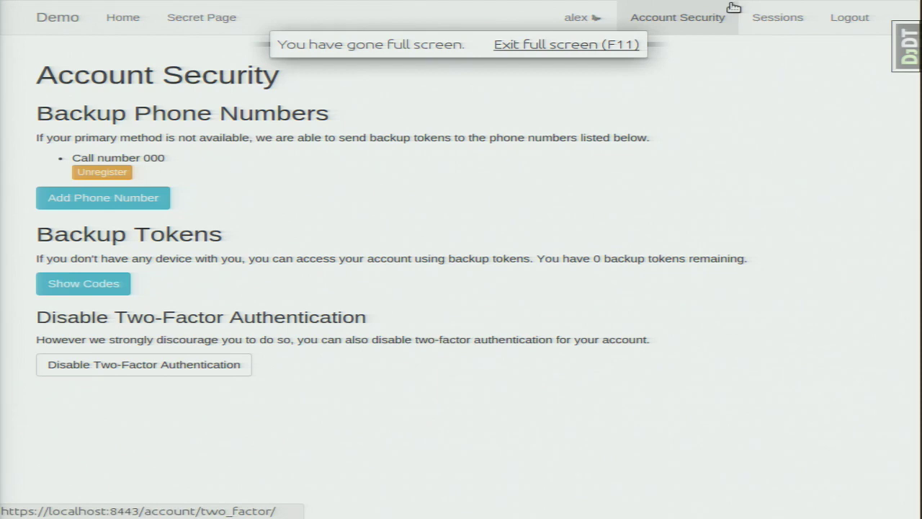
- Open the secret page to check access with two-factor authentication, and log out of the account
{"action": "left_click", "coordinate": [216, 16]}
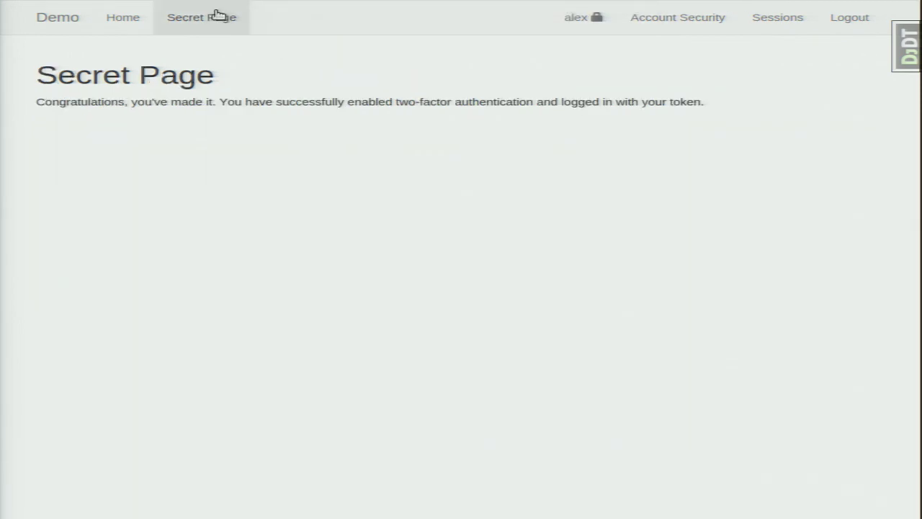
{"action": "left_click", "coordinate": [845, 20]}
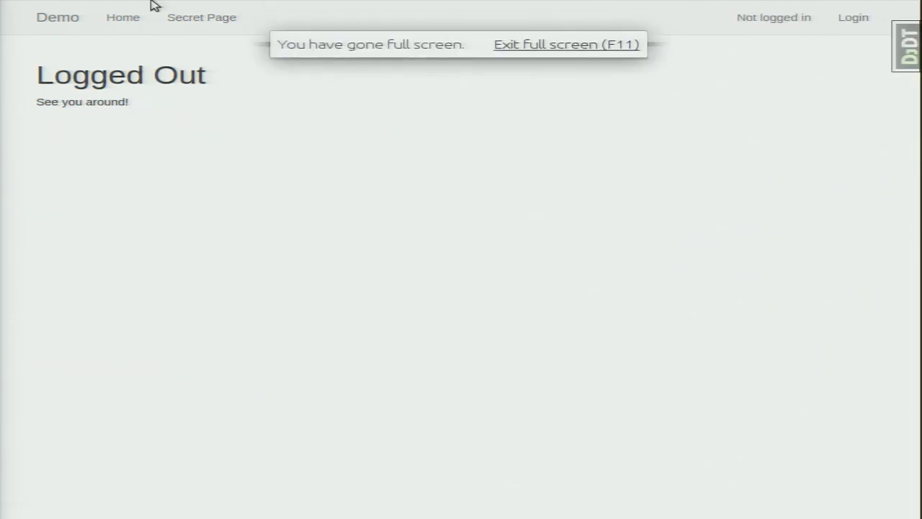
- Log in again with the prefilled credentials and submit the U2F device response as the second factor
{"action": "left_click", "coordinate": [854, 19]}
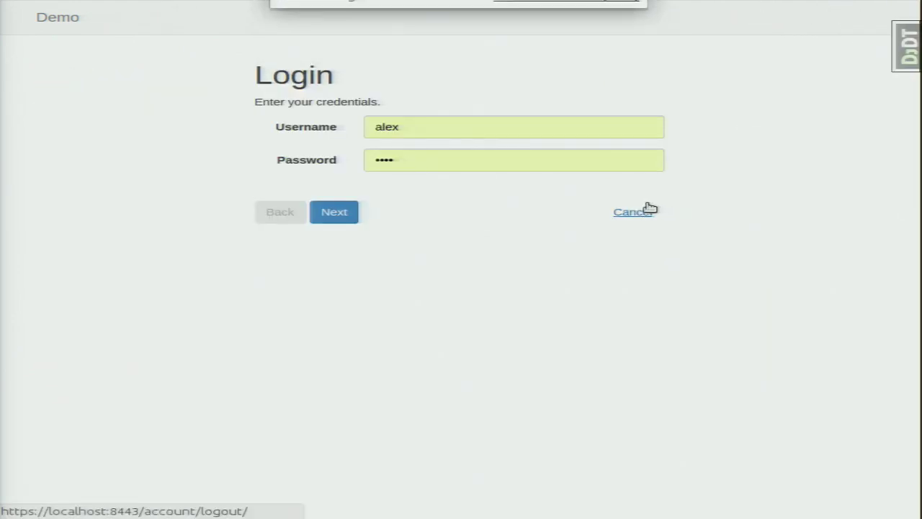
{"action": "left_click", "coordinate": [340, 212]}
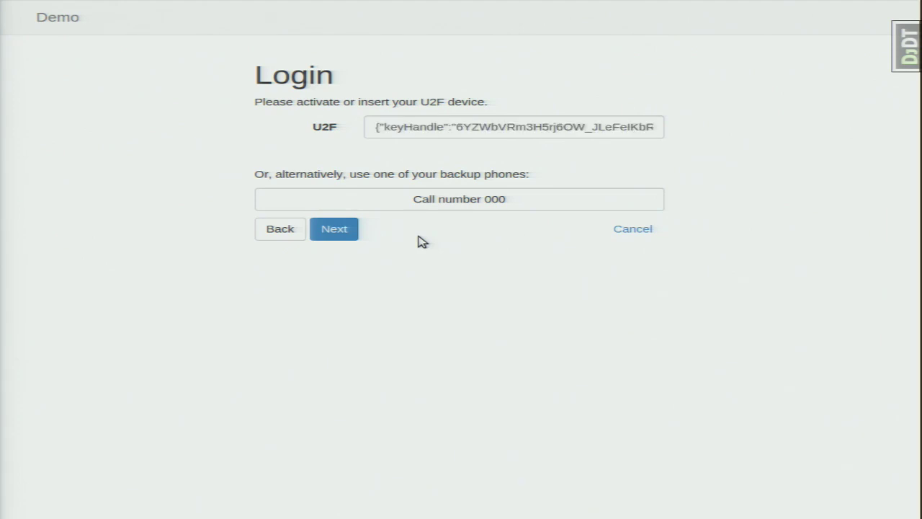
{"action": "left_click", "coordinate": [333, 231]}
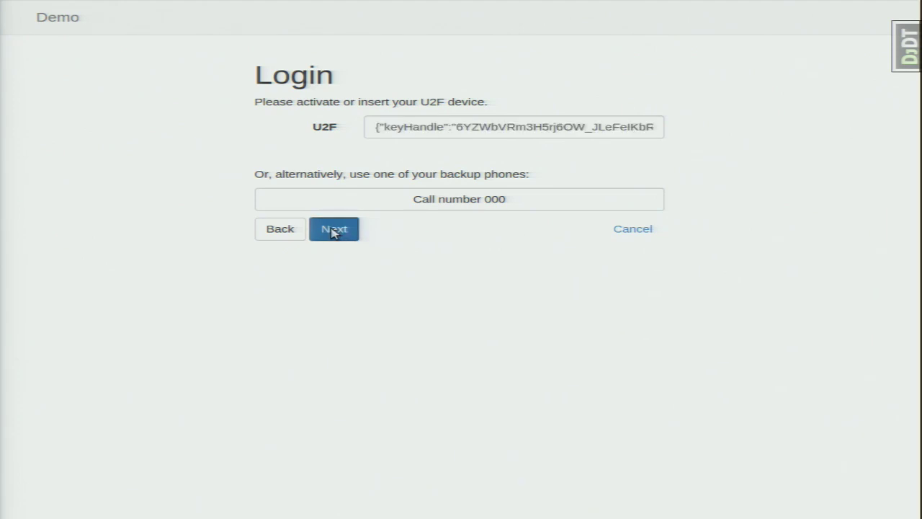